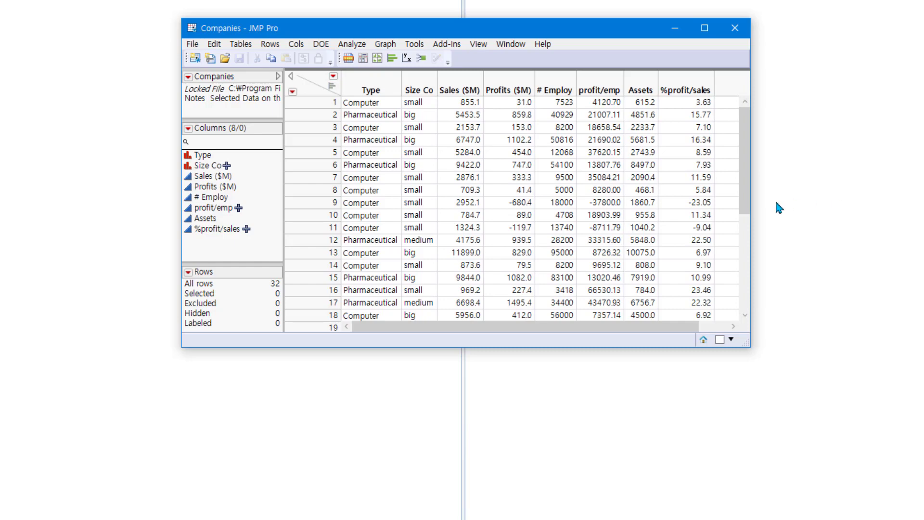
- Open the Recode dialog for the Type column of the Companies table
left_click(297, 46)
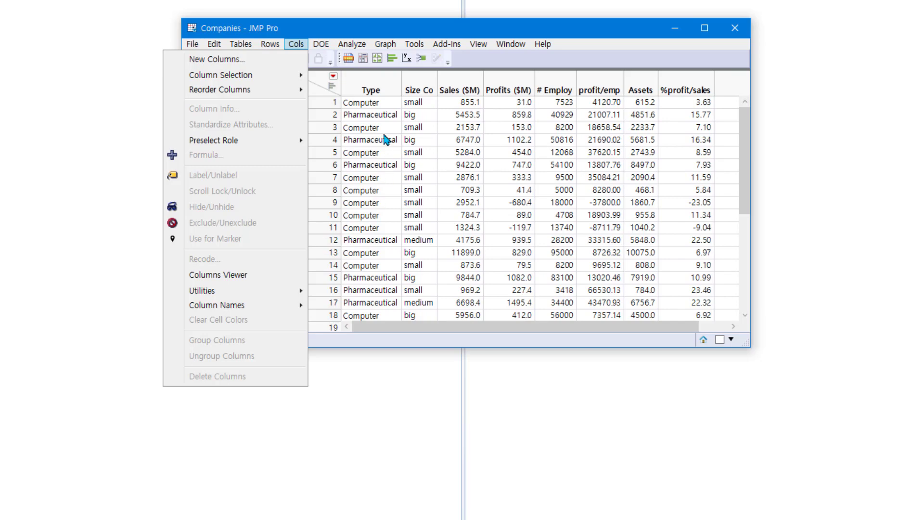
left_click(375, 93)
left_click(373, 87)
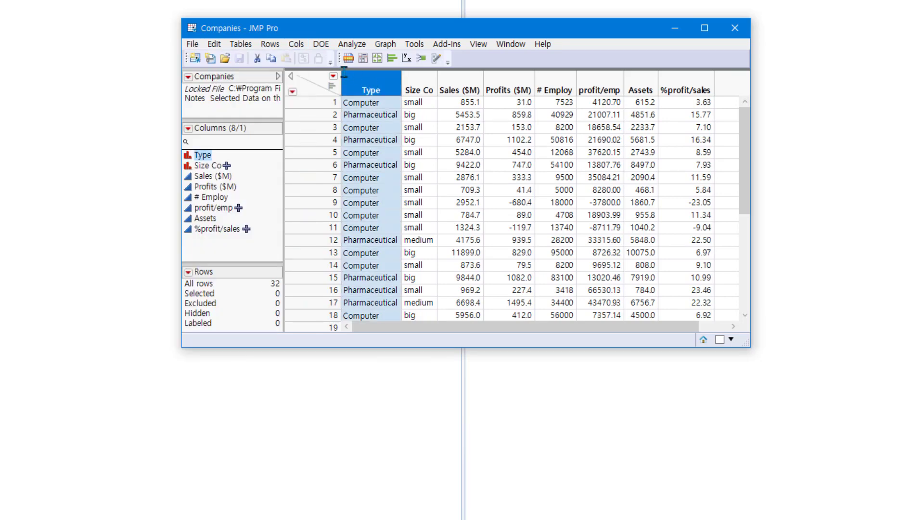
left_click(296, 46)
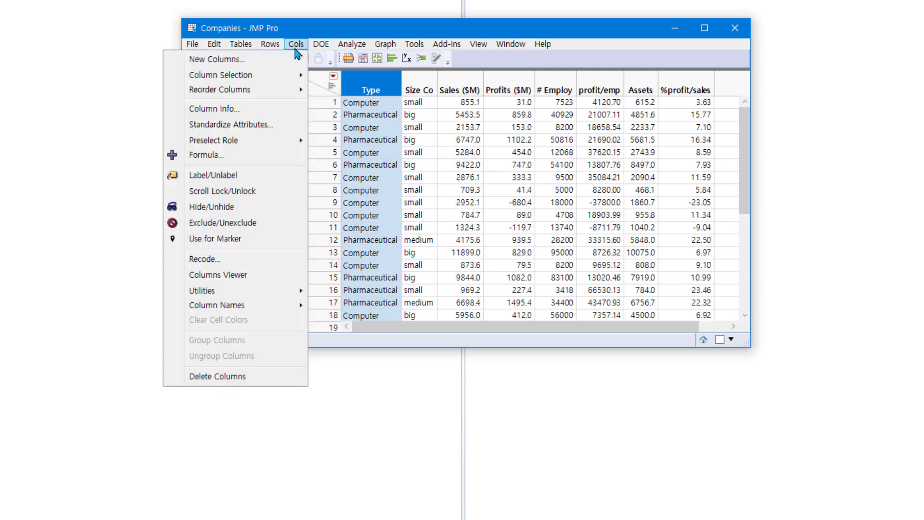
left_click(284, 265)
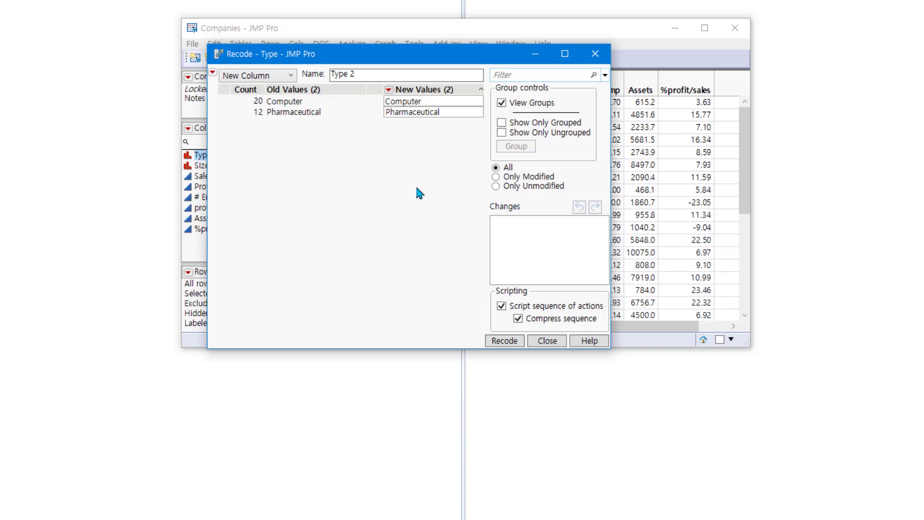
- Set the new value for Computer to IT and the new value for Pharmaceutical to Drug
left_click(433, 103)
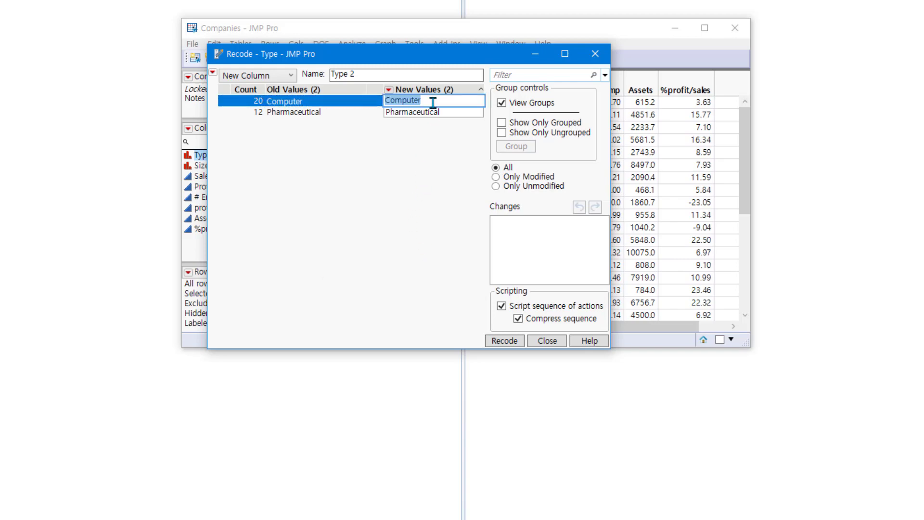
key("BackSpace")
type("IT")
left_click(451, 114)
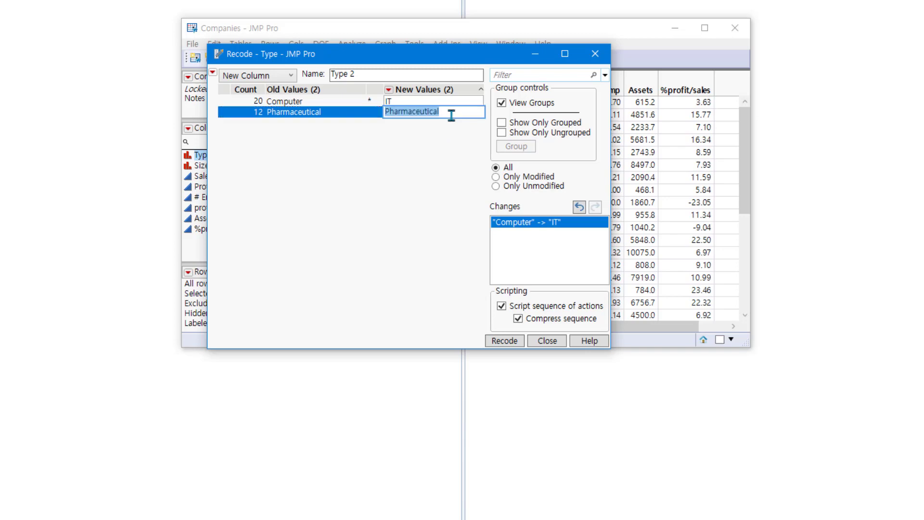
type("Drug")
left_click(418, 140)
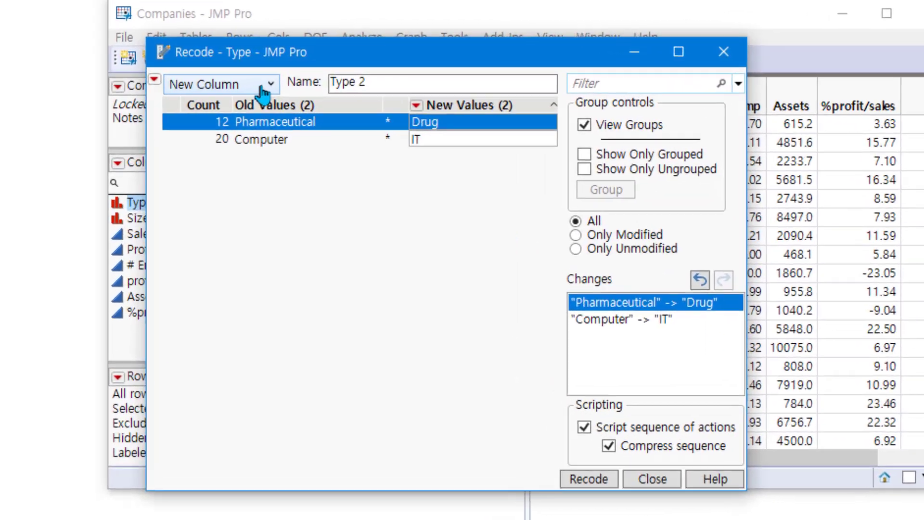
- Keep New Column as the output option and apply the recode to a column named Type 2
left_click(286, 80)
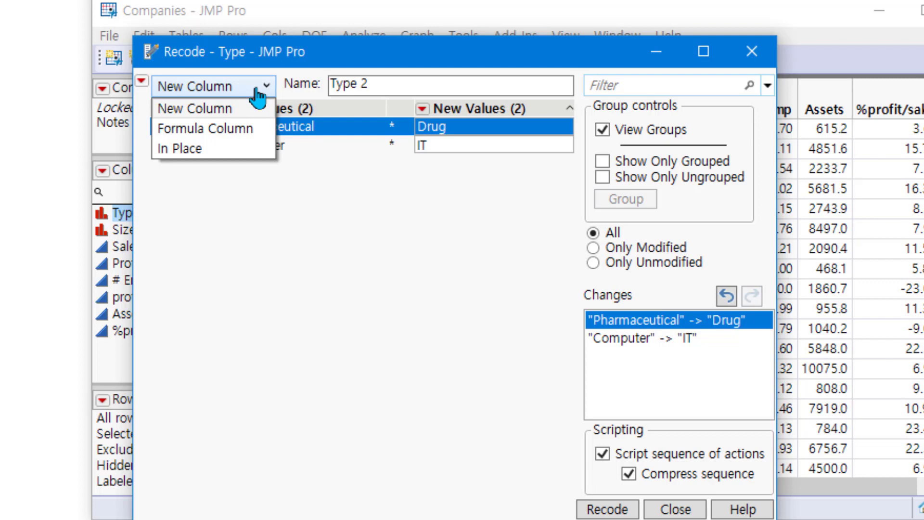
left_click(438, 248)
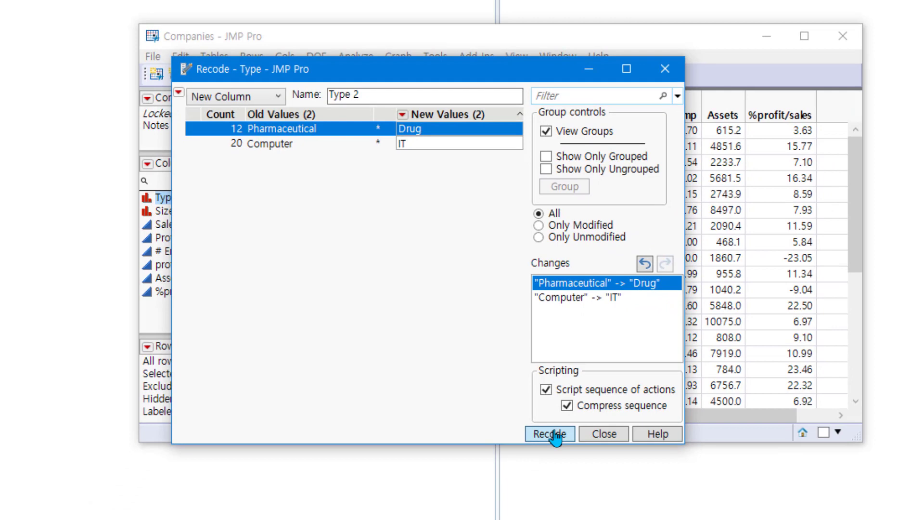
left_click(618, 511)
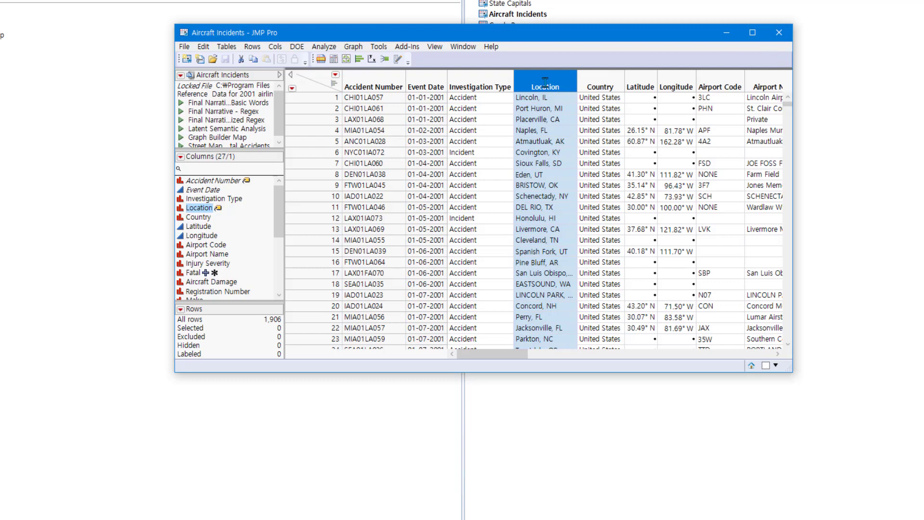
- Open the Recode dialog for the Location column and name the new column State
left_click(274, 47)
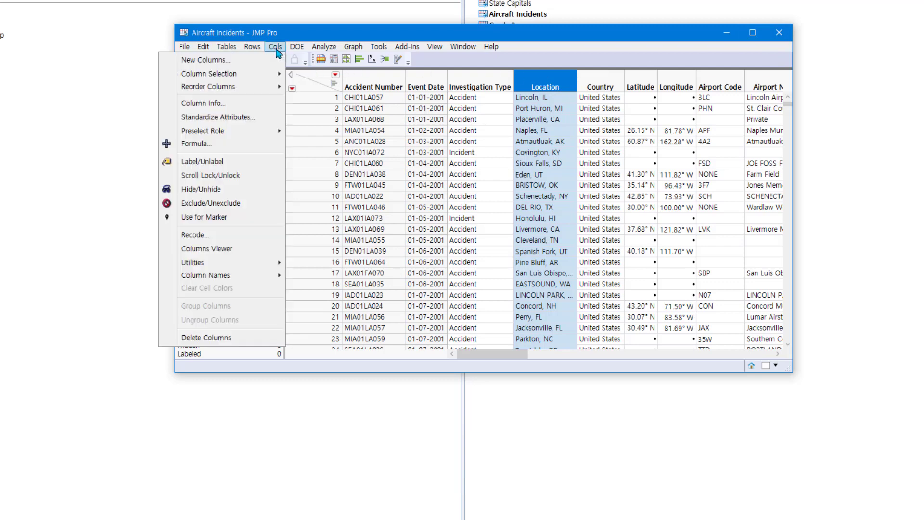
left_click(243, 235)
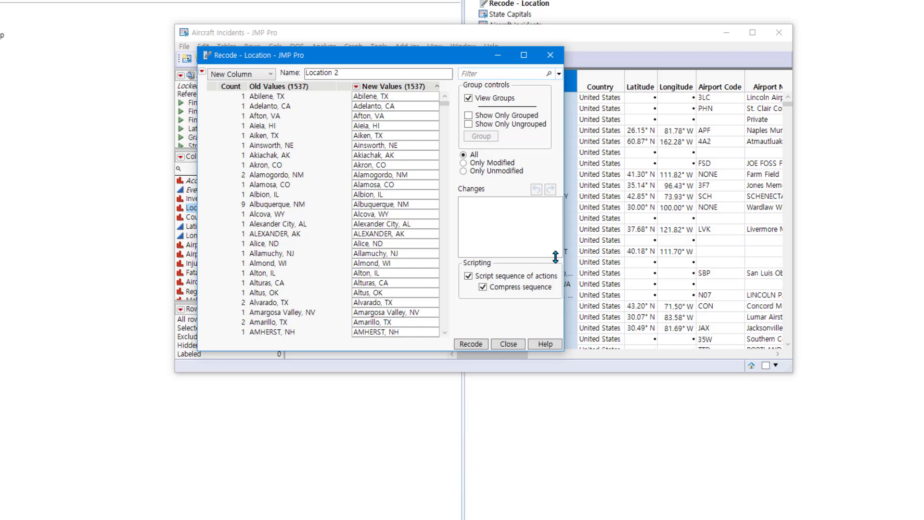
left_click(362, 72)
type("Sa")
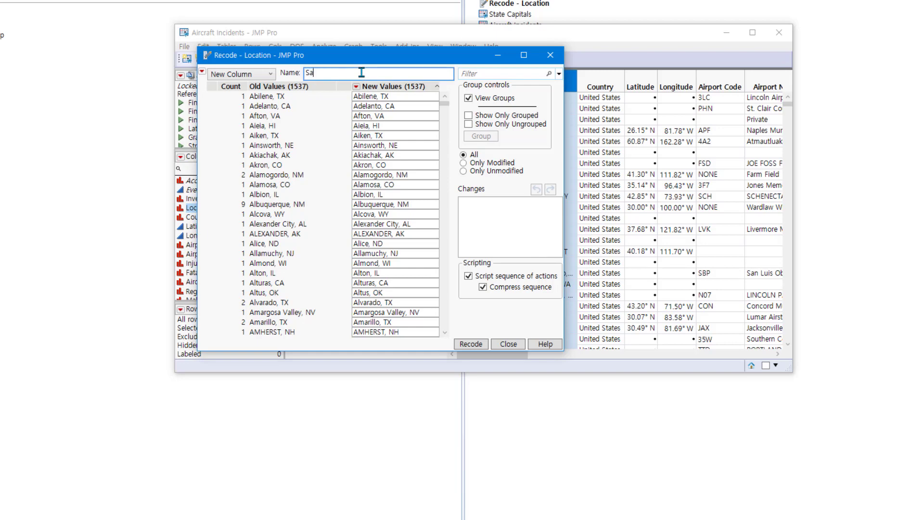
key("BackSpace")
type("tate")
- Start Extract Segment on the location values with a comma as the only delimiter, excluding whitespace and punctuation
left_click(203, 75)
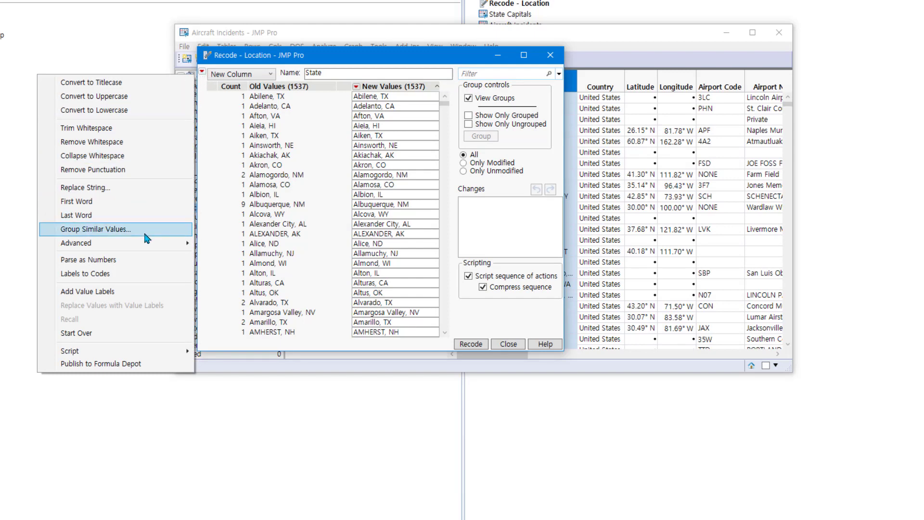
mouse_move(152, 247)
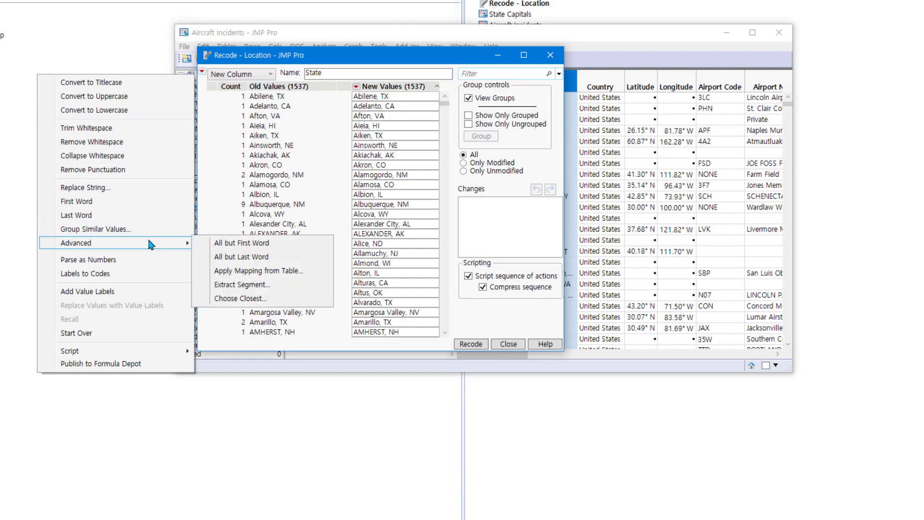
left_click(280, 288)
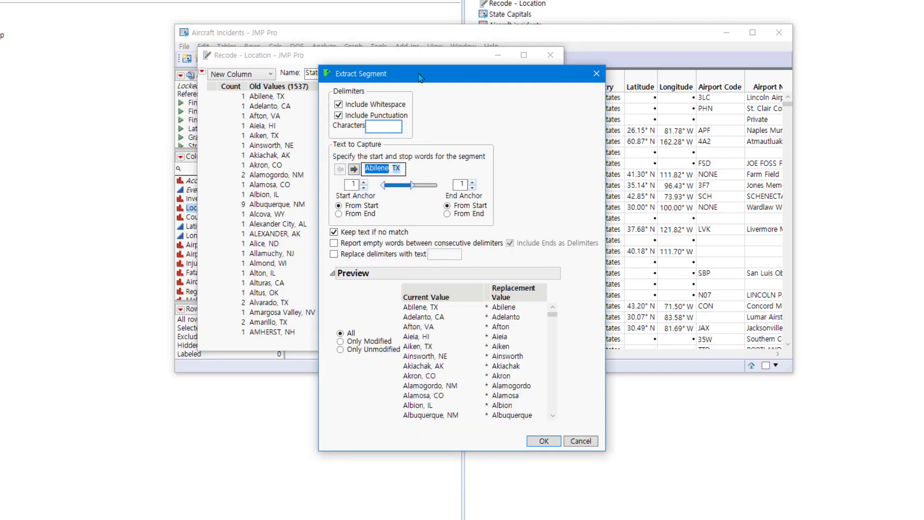
left_click_drag(422, 77, 625, 36)
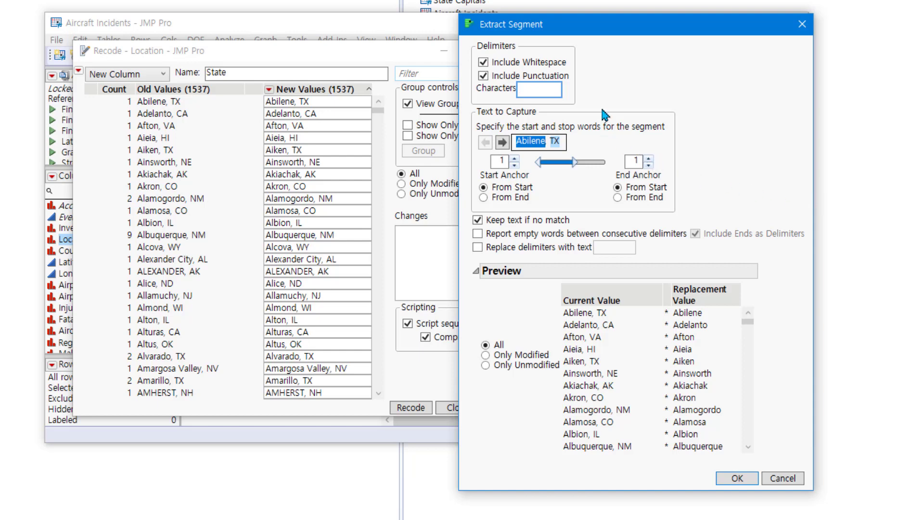
type(",")
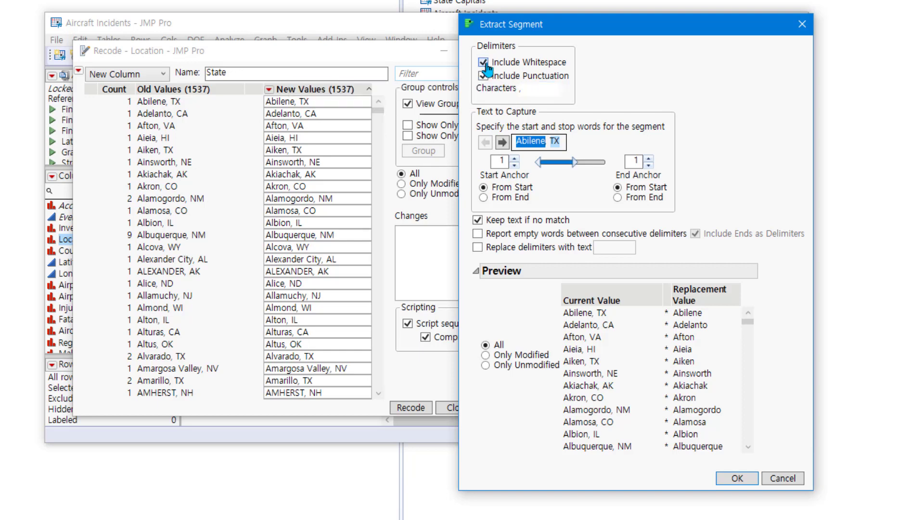
left_click(483, 63)
left_click(484, 77)
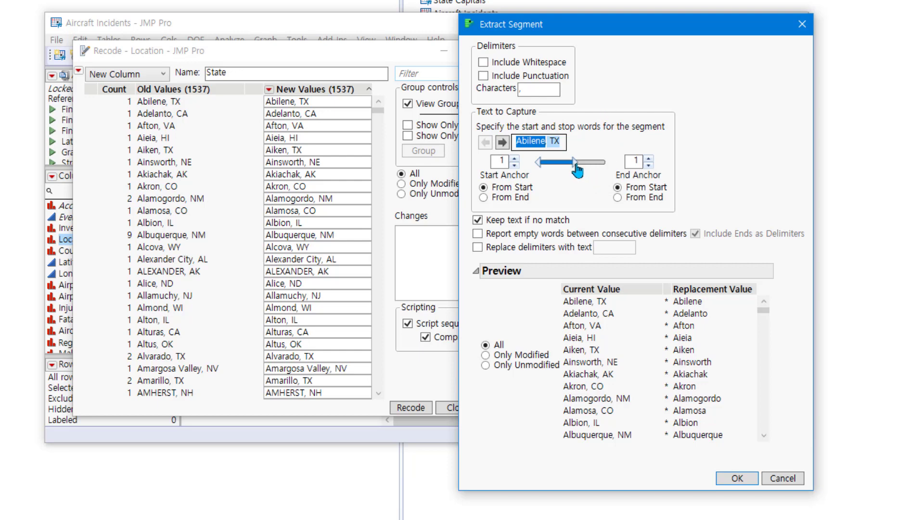
- Capture the second segment, with start and end anchors at 2, and apply the recode to create the State column
left_click_drag(578, 169, 602, 171)
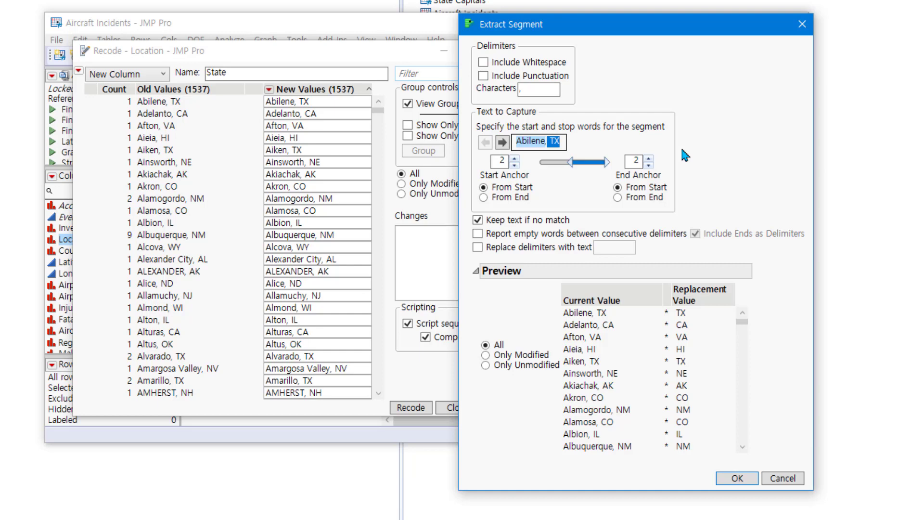
left_click(740, 480)
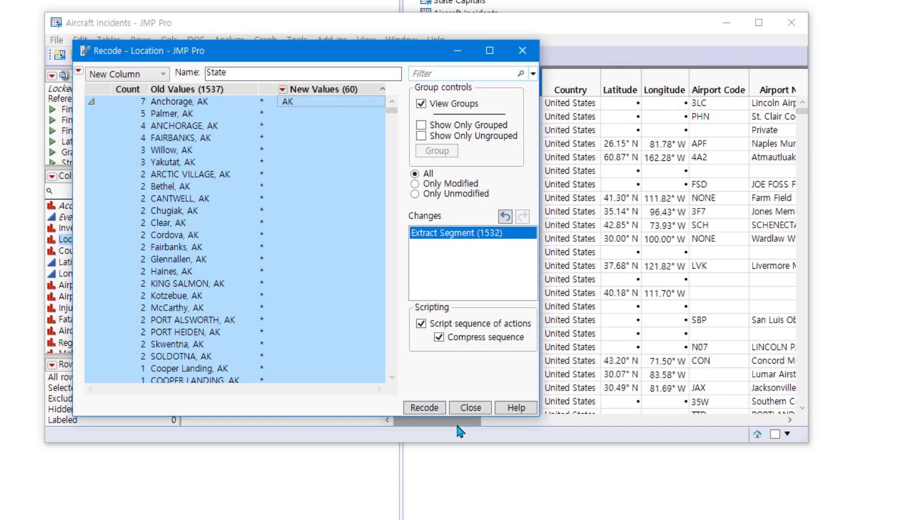
left_click(433, 408)
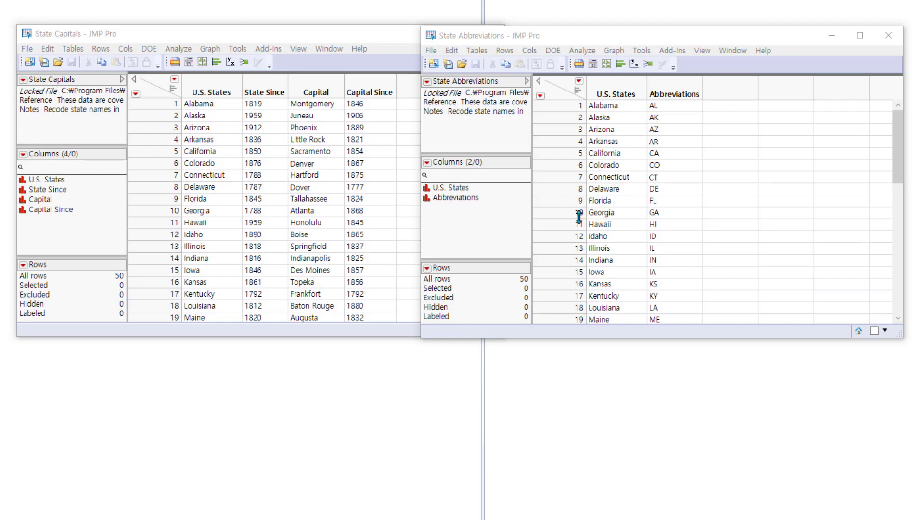
- Open the Recode dialog for the U.S. States column of the State Capitals table
left_click(272, 43)
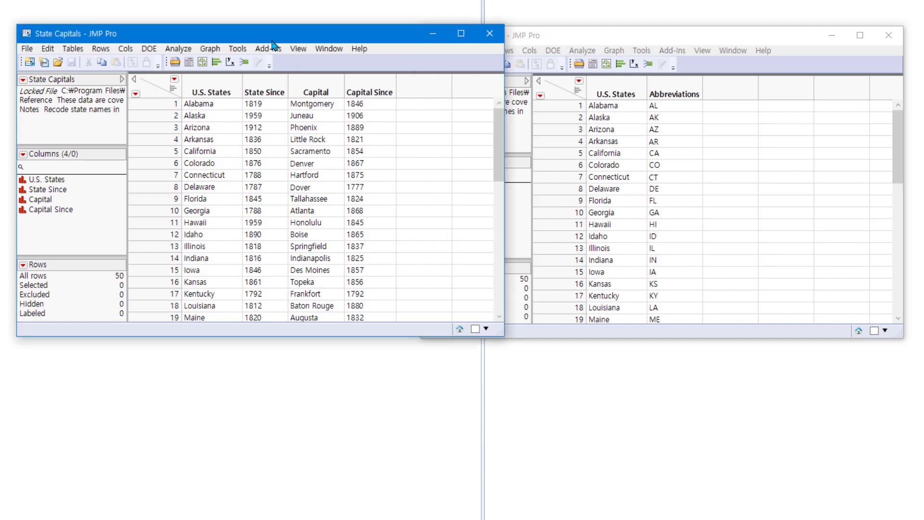
left_click(218, 89)
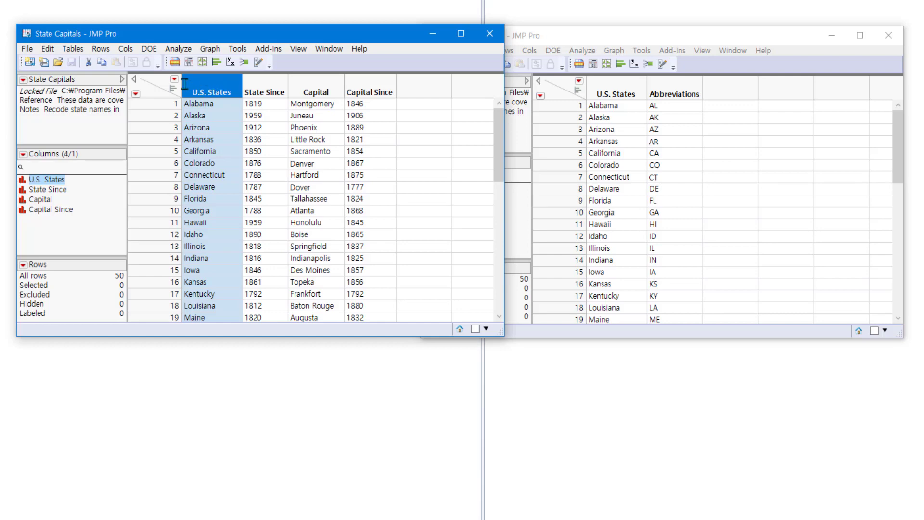
left_click(125, 50)
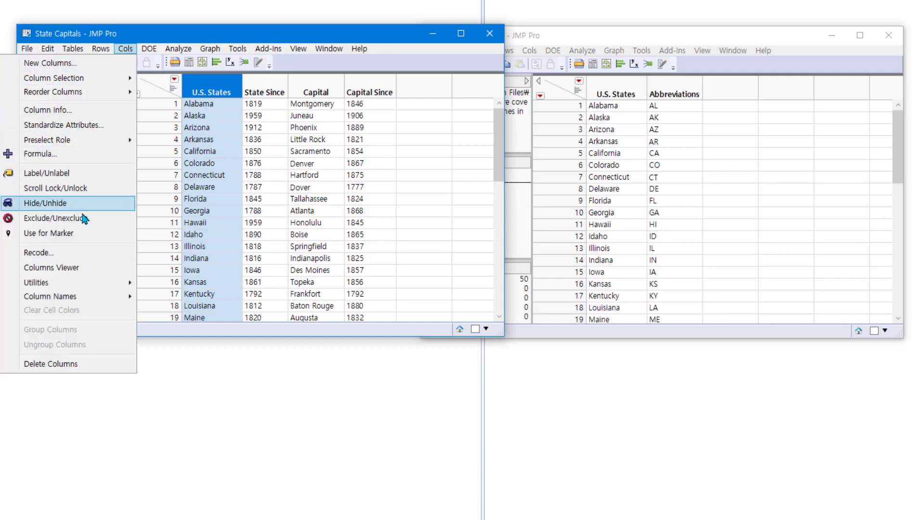
left_click(87, 254)
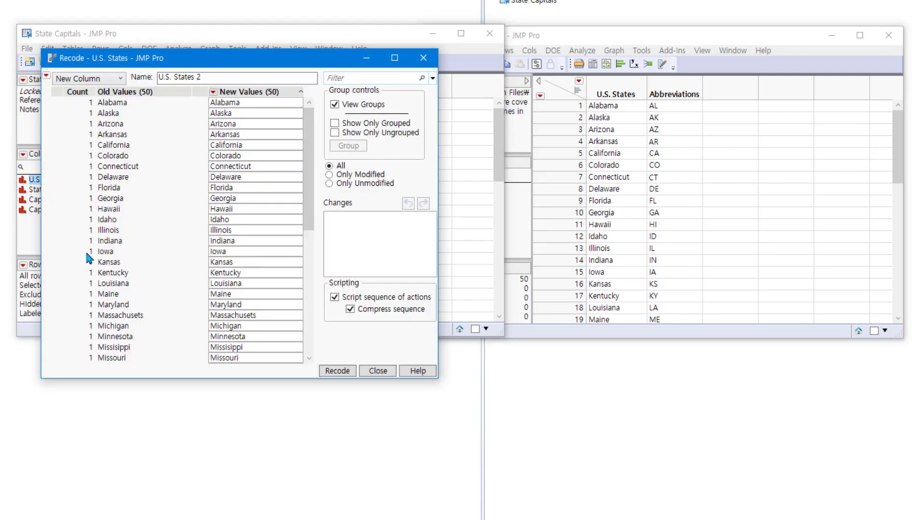
left_click_drag(267, 67, 414, 27)
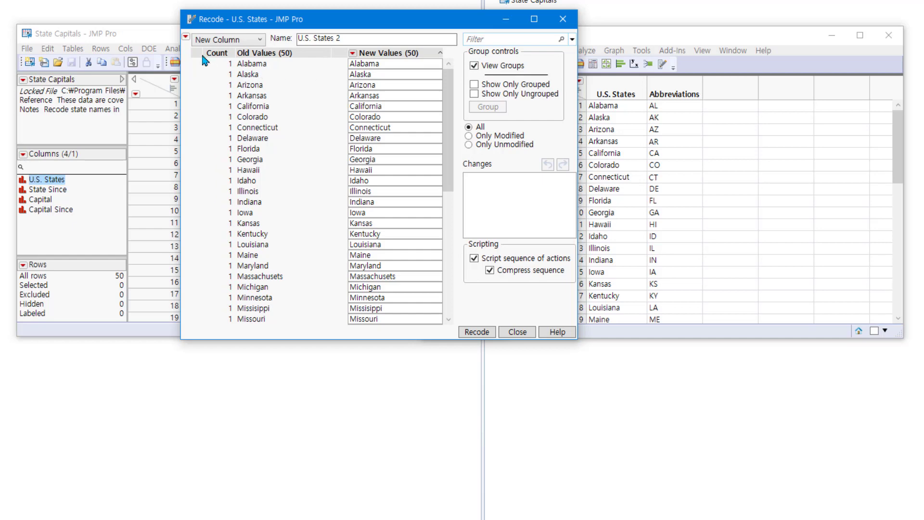
- Apply a mapping from the State Abbreviations table, matching on U.S. States and replacing with Abbreviations
left_click(186, 38)
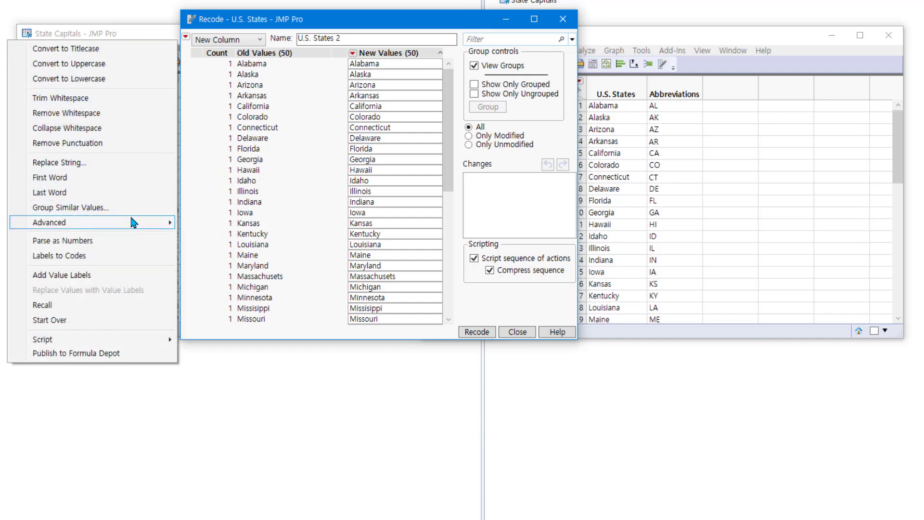
mouse_move(131, 223)
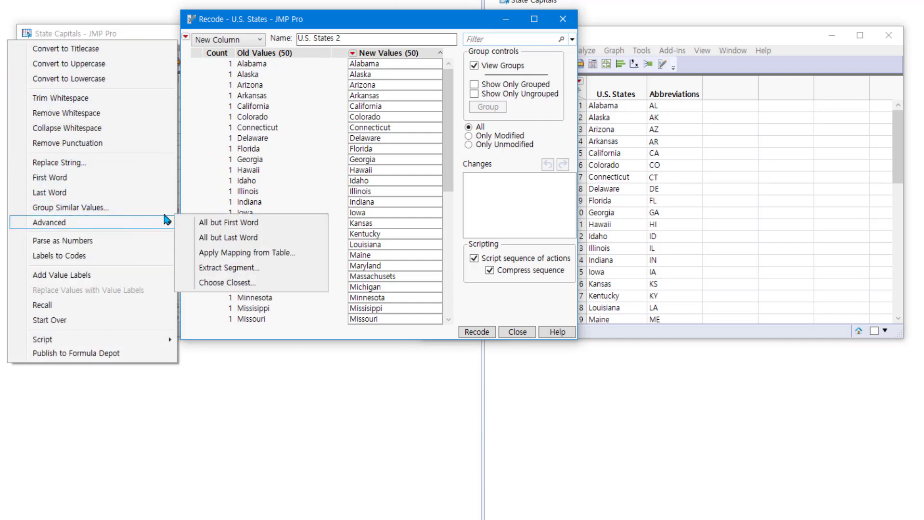
left_click(213, 255)
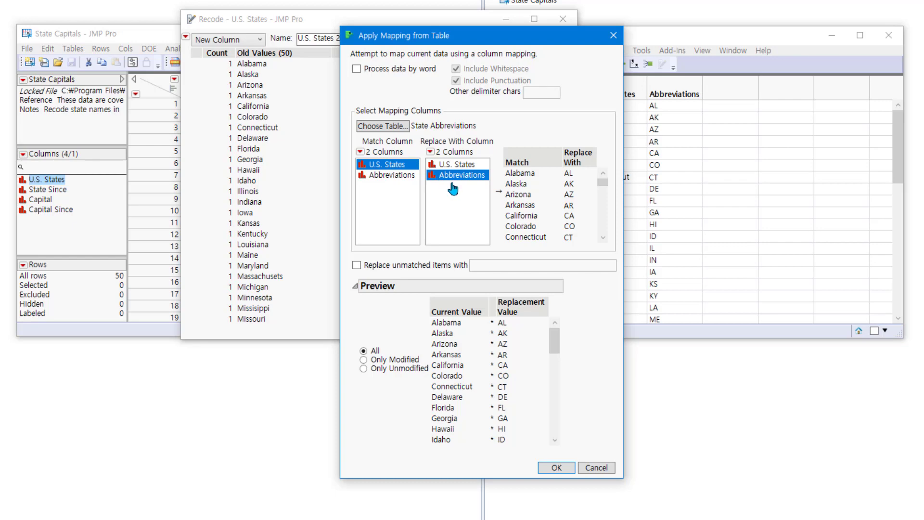
left_click(557, 468)
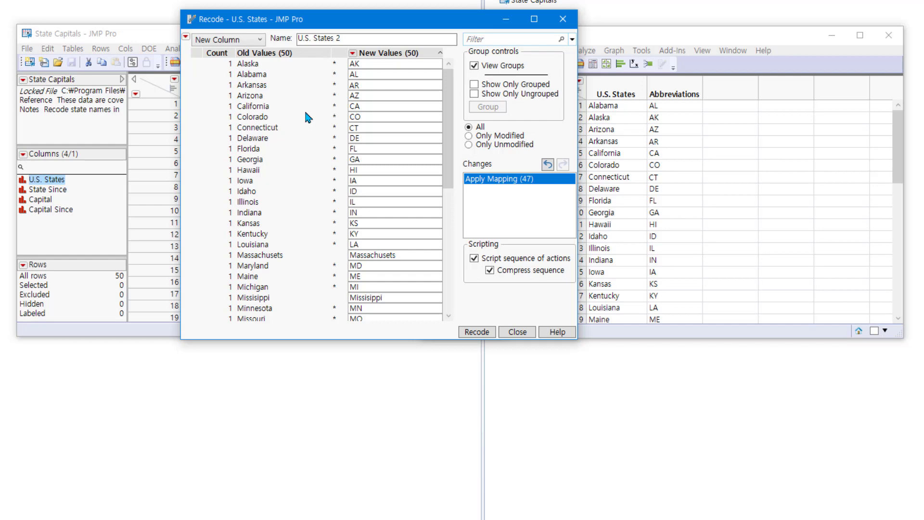
- Name the new column Abbreviations and apply the recode to the State Capitals table
triple_click(353, 41)
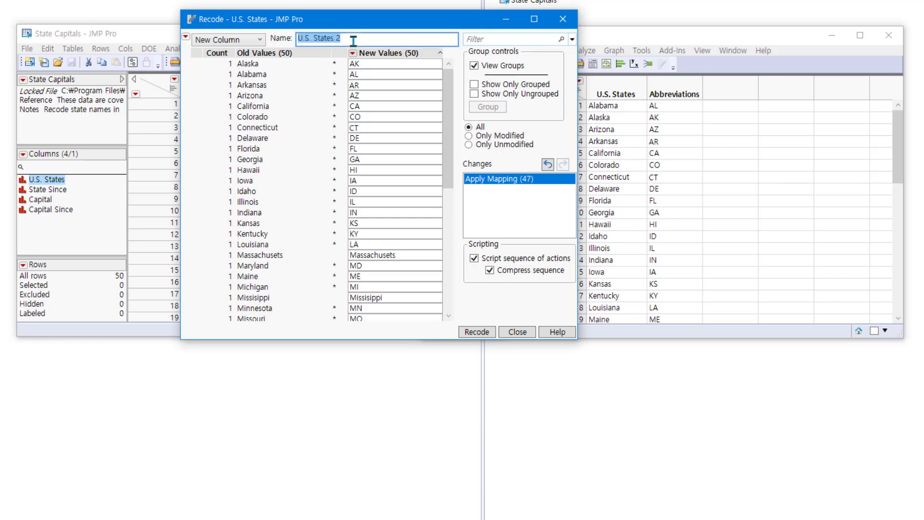
type("Avvreviations")
key("Left")
key("Left")
key("Left")
key("Left")
key("Left")
key("Left")
key("Left")
key("Left")
key("Left")
key("Left")
key("BackSpace")
key("BackSpace")
type("bb")
left_click(476, 332)
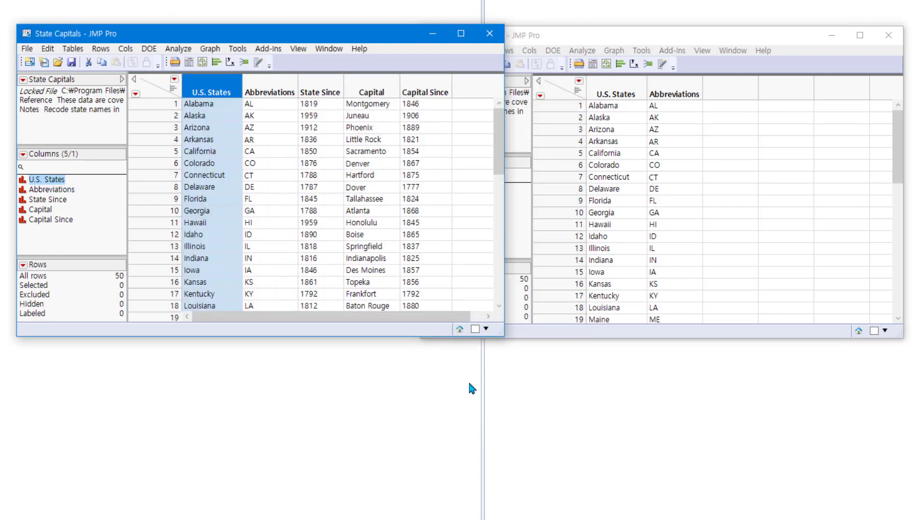